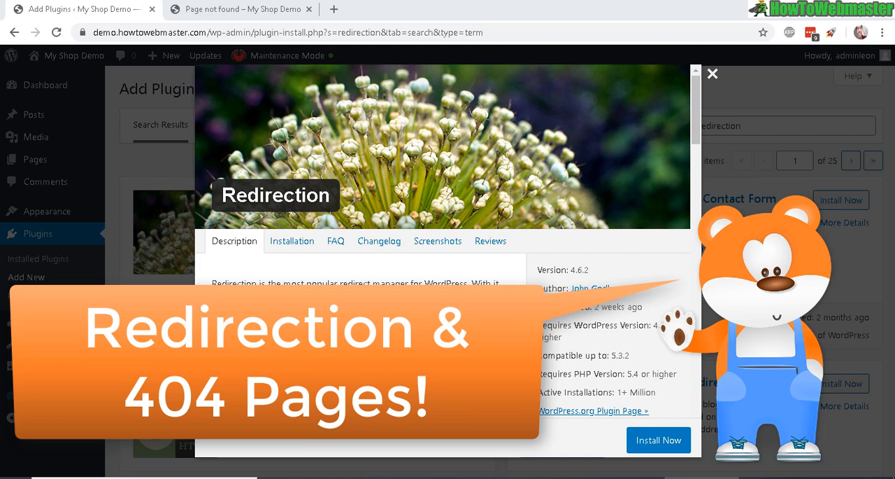
Examine the 404 error page shown for the example-dead-page address of the demo shop site
left_click(206, 8)
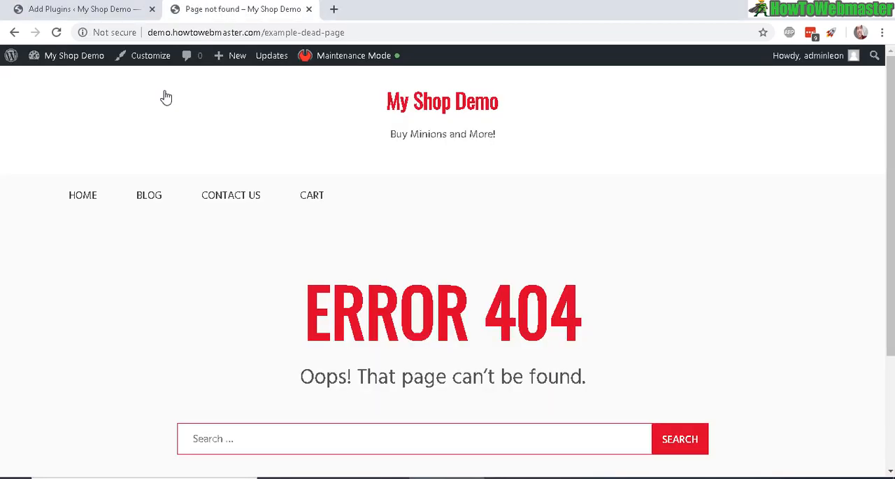
left_click_drag(315, 305, 568, 301)
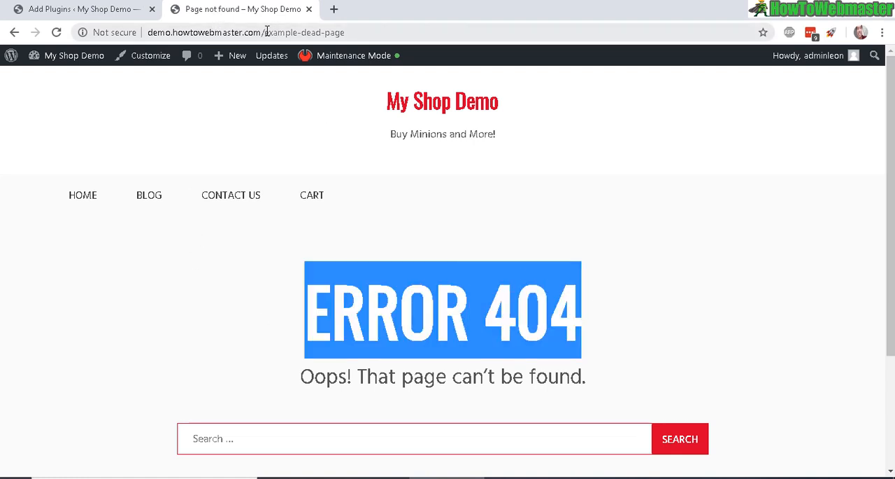
left_click_drag(332, 315, 484, 319)
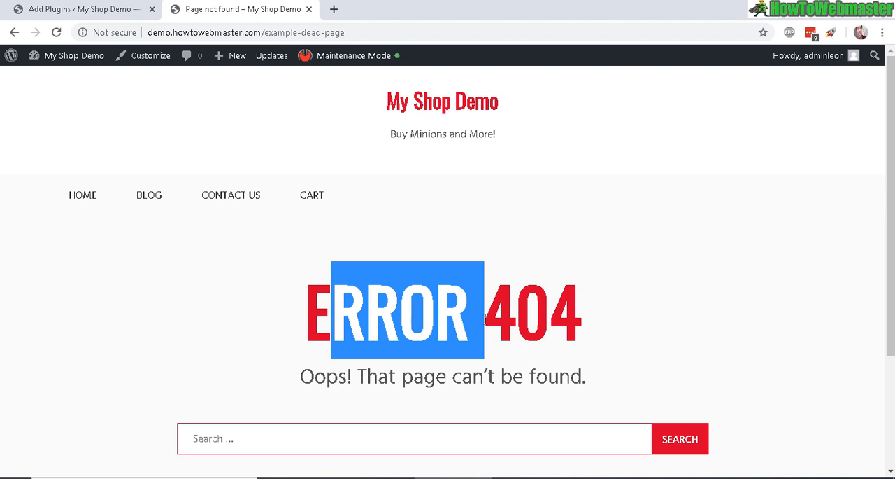
left_click(357, 351)
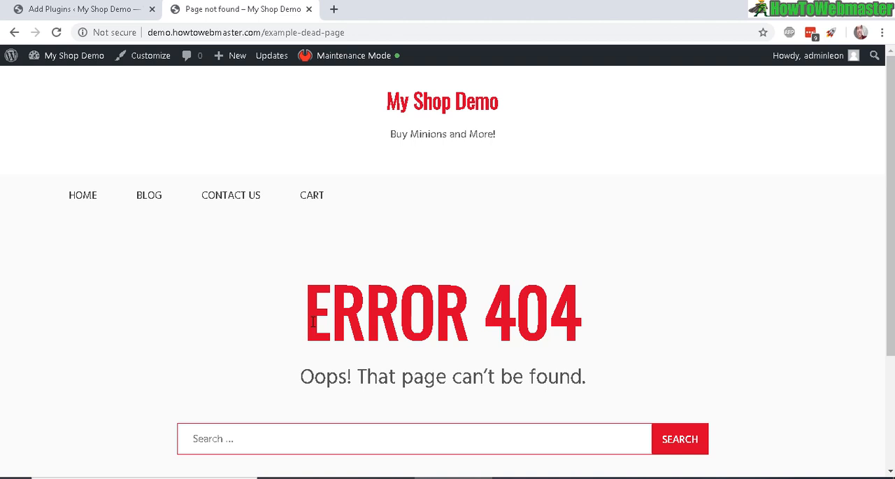
left_click_drag(314, 322, 651, 319)
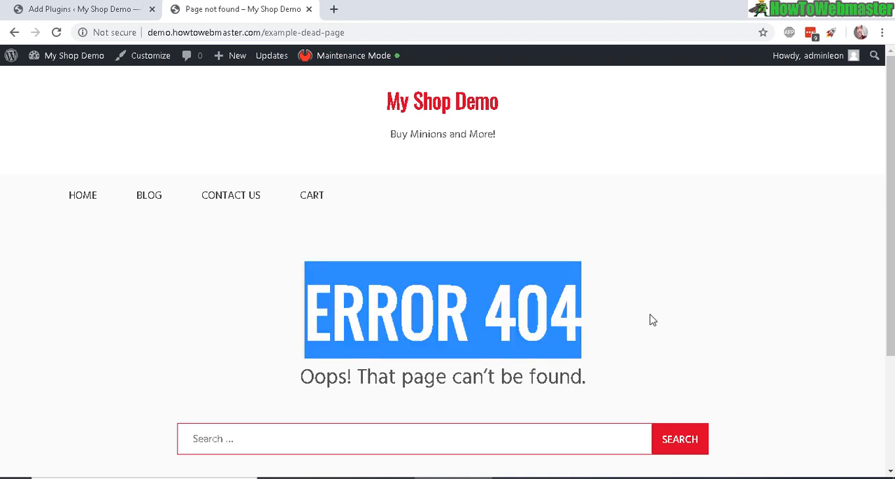
left_click_drag(492, 374, 586, 378)
left_click_drag(308, 318, 590, 343)
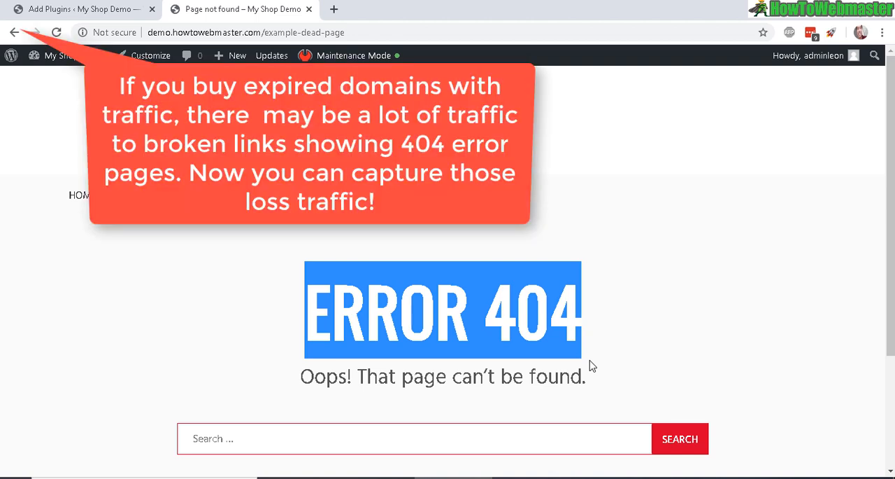
left_click(576, 299)
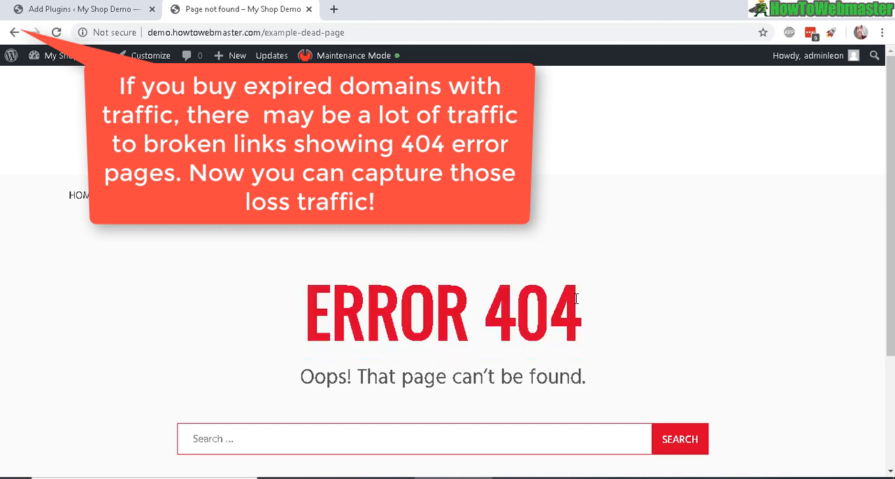
left_click_drag(586, 308, 180, 292)
left_click(334, 305)
left_click_drag(312, 304, 627, 375)
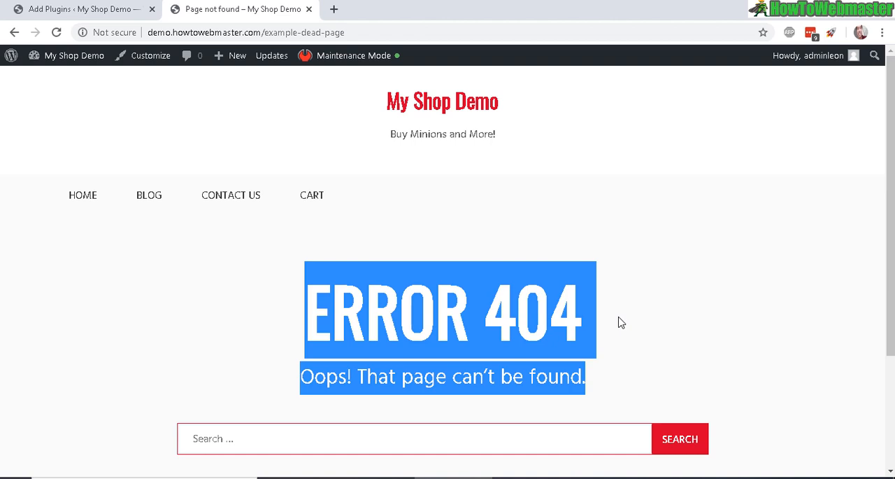
left_click(609, 302)
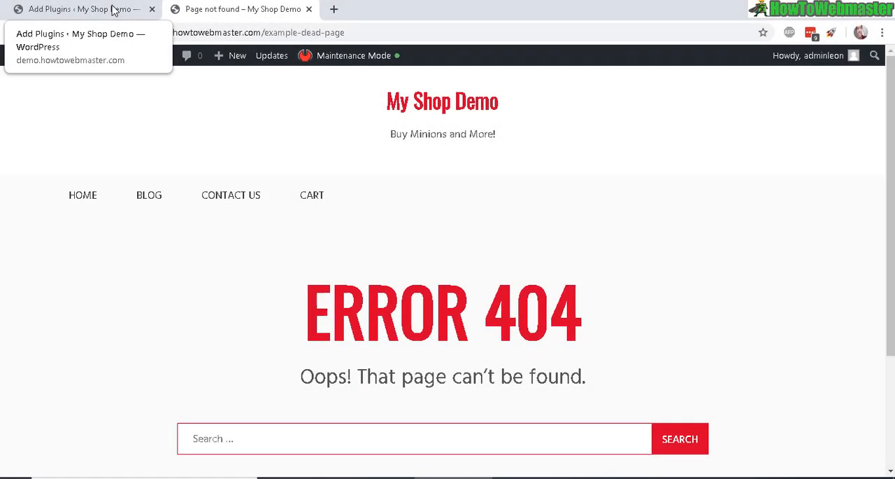
Review the Redirection plugin's description, including its handling of 301 redirections and 404 errors
left_click(114, 8)
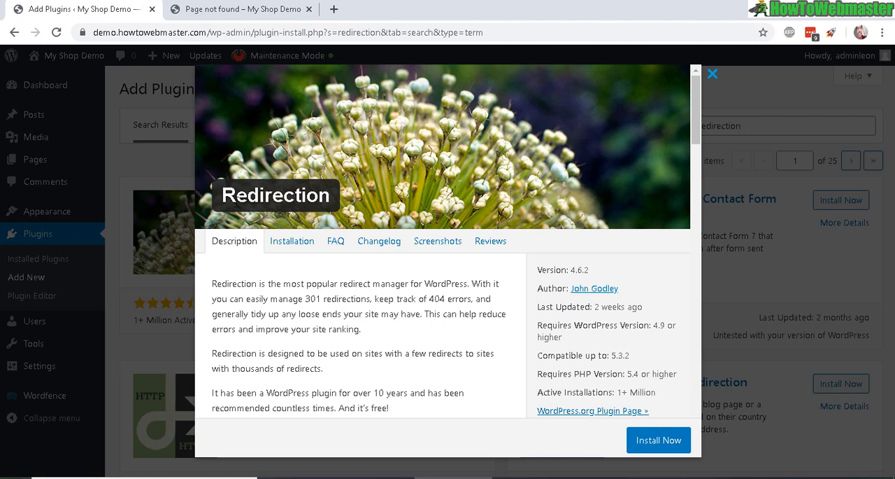
left_click_drag(224, 199, 343, 199)
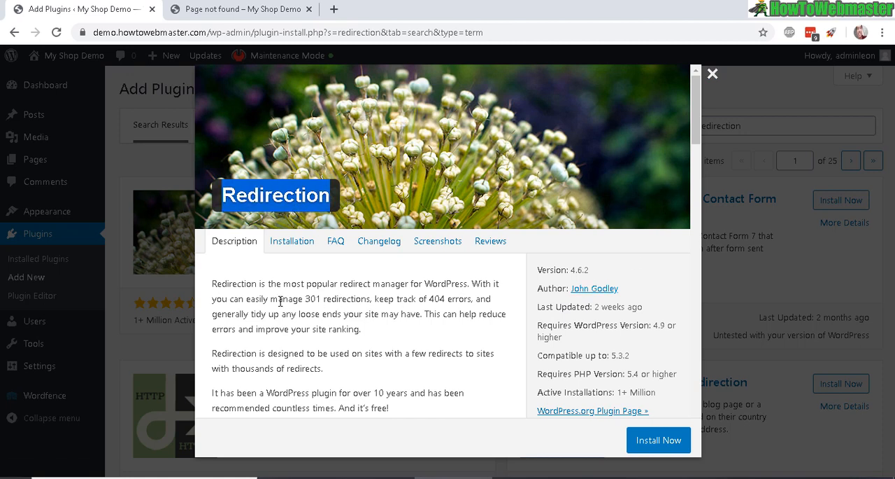
left_click_drag(304, 299, 428, 300)
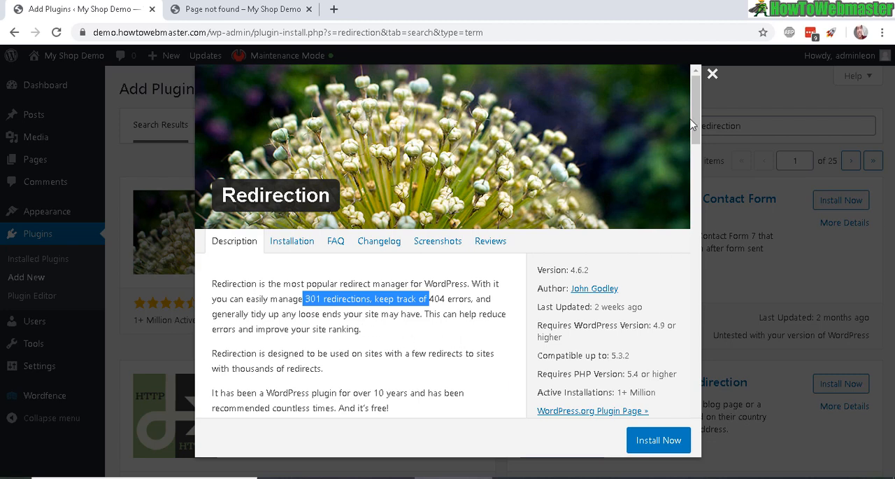
Close the plugin details, then install and activate the Redirection plugin
left_click(713, 74)
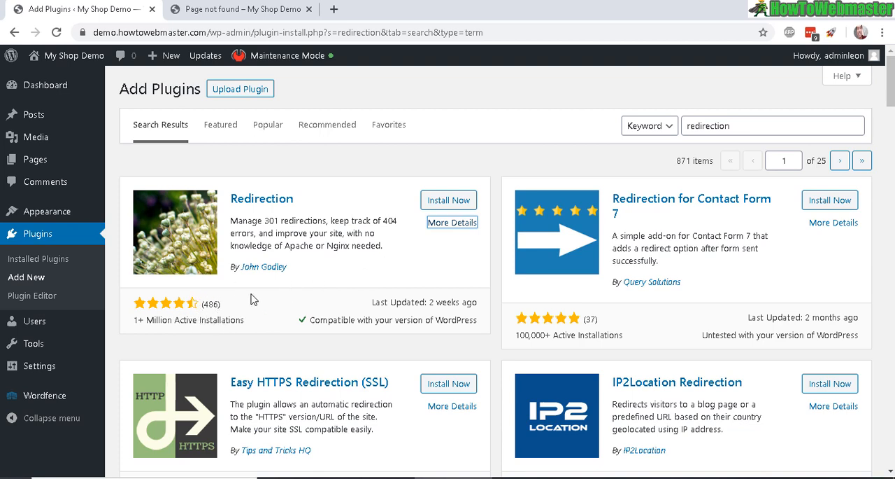
left_click(458, 200)
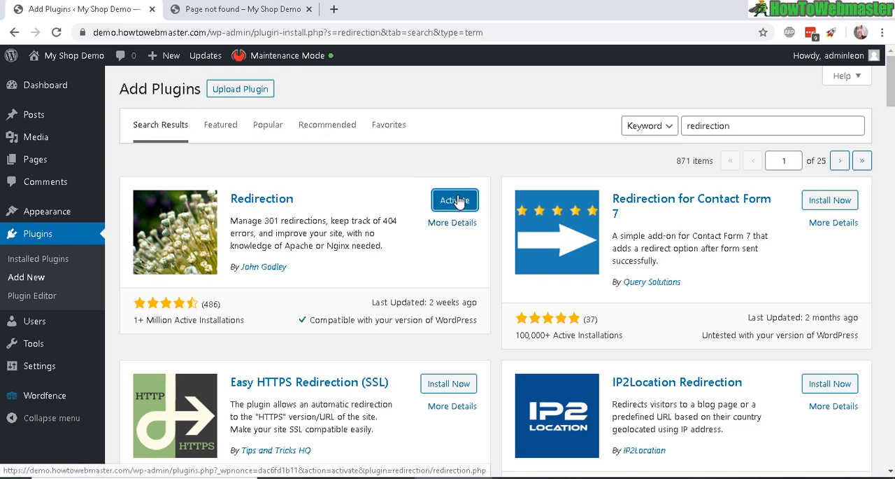
left_click(455, 200)
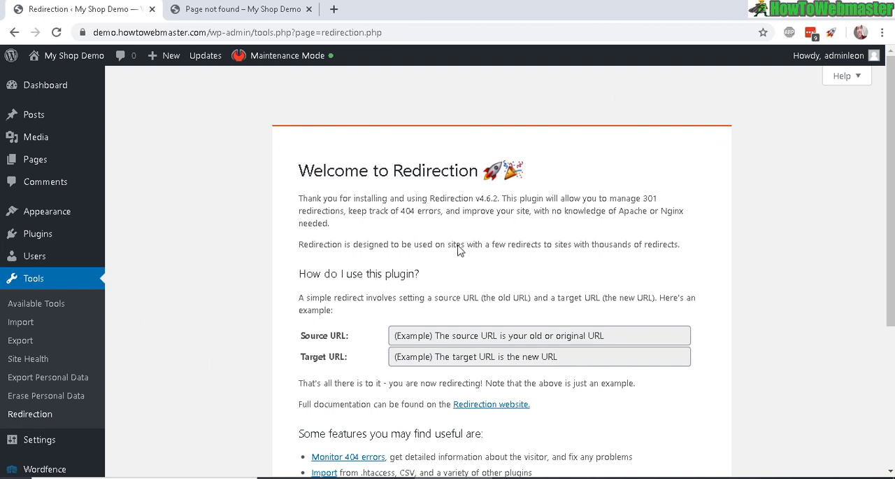
Start the Redirection plugin's setup from its welcome page
triple_click(521, 177)
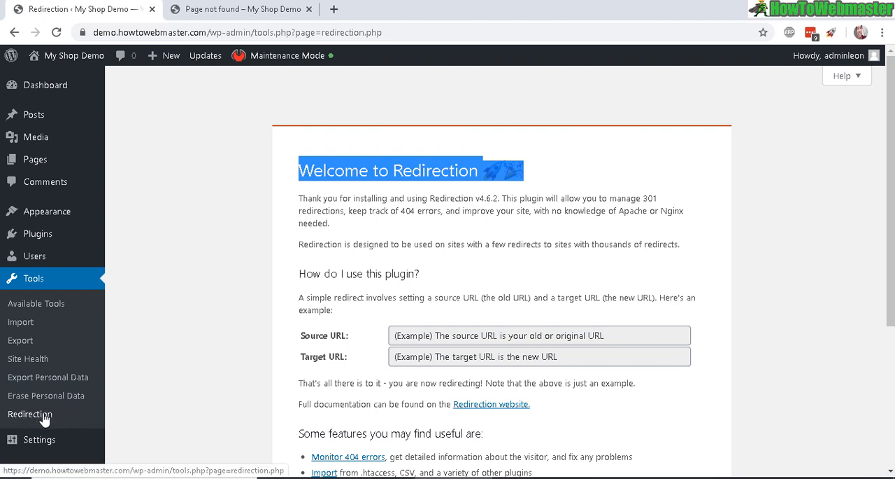
left_click(707, 224)
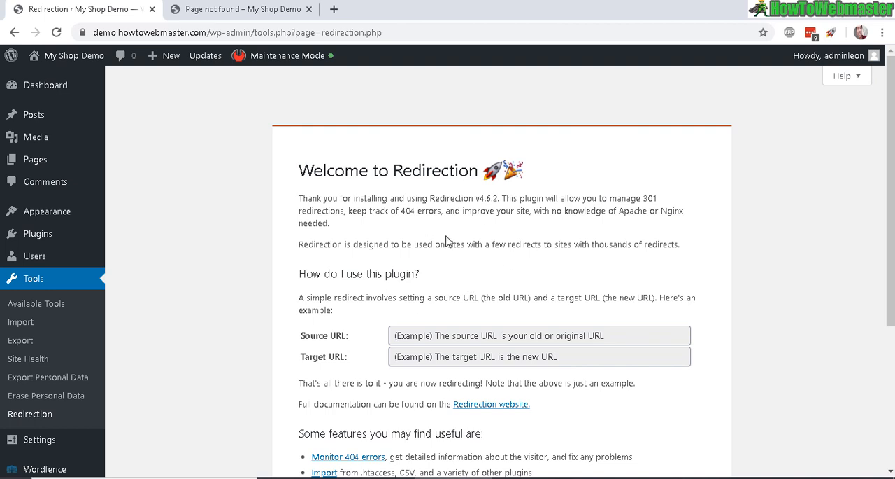
scroll(416, 325, "down", 3)
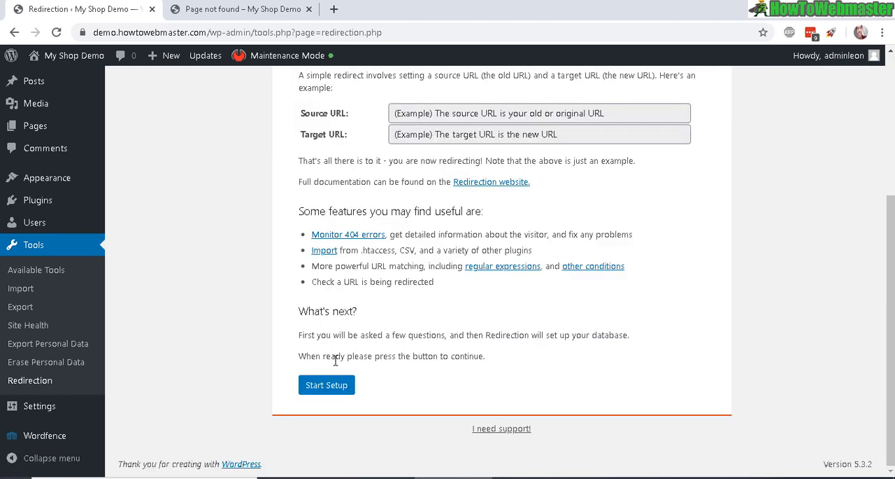
left_click(308, 389)
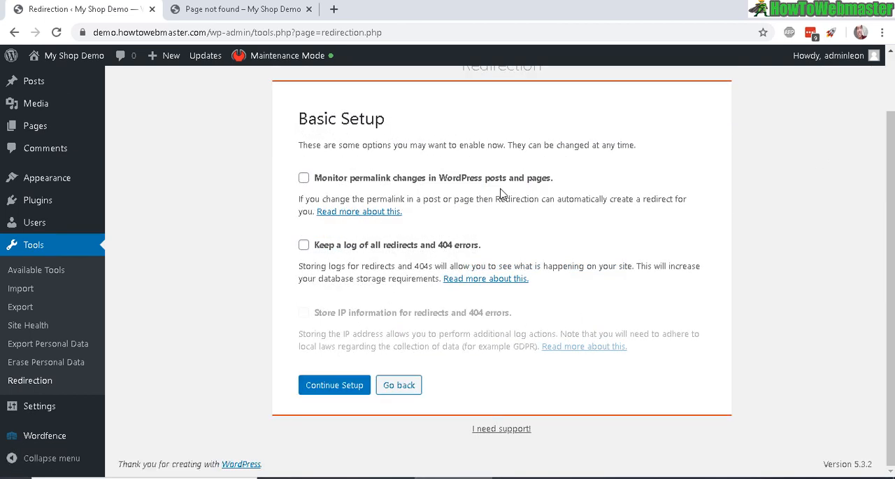
Enable monitoring of permalink changes and logging of all redirects and 404 errors, and continue the setup
left_click(304, 178)
left_click(303, 246)
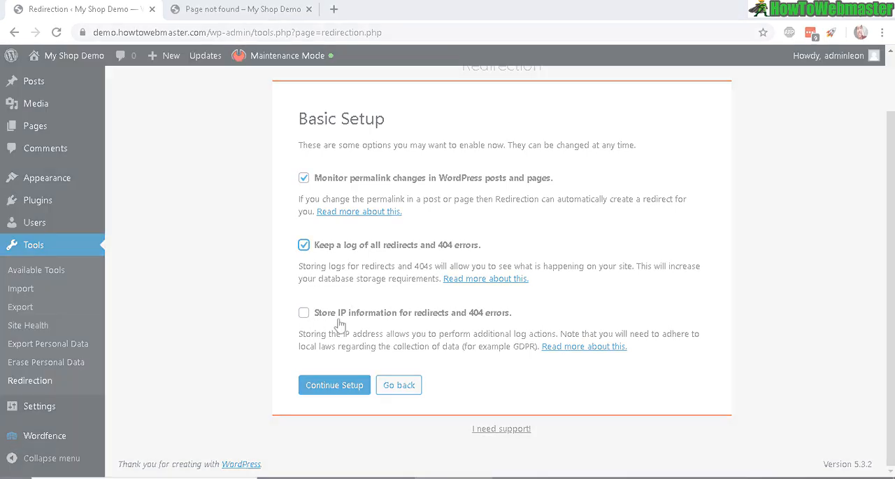
left_click(335, 385)
left_click(329, 385)
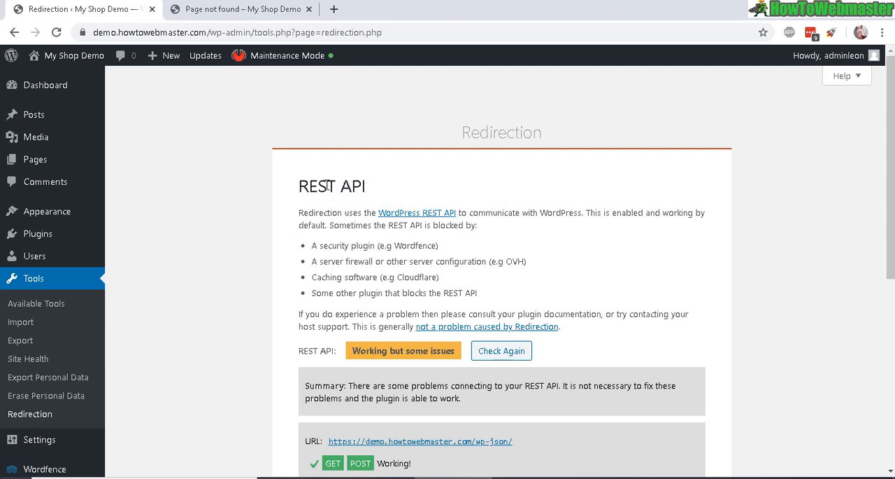
Review the REST API check and finish the Redirection setup through to the redirects list
left_click_drag(299, 186, 383, 195)
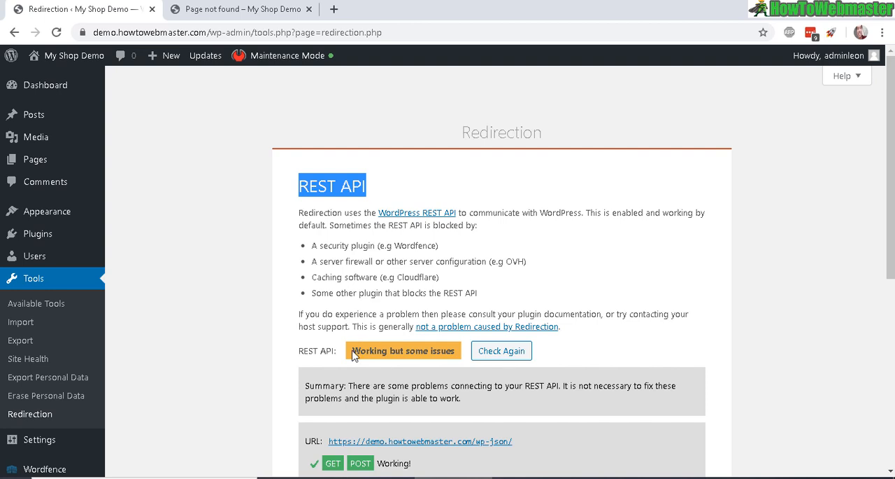
left_click_drag(353, 350, 504, 350)
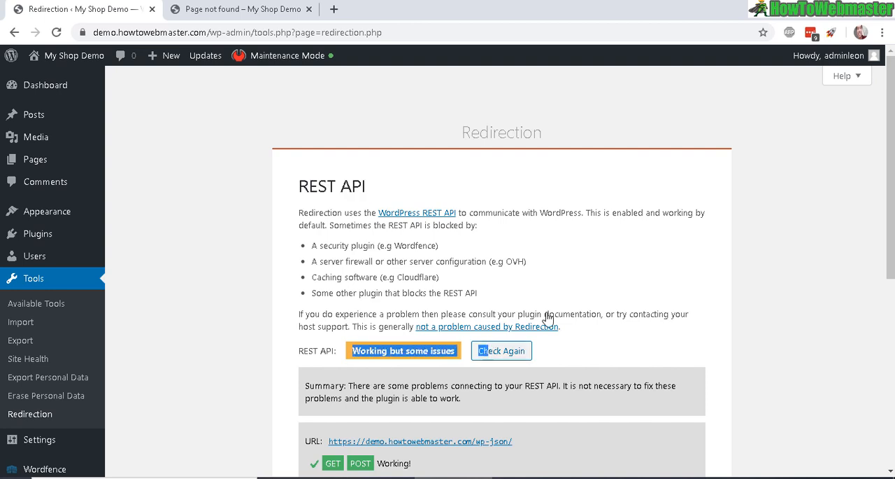
left_click_drag(892, 175, 893, 359)
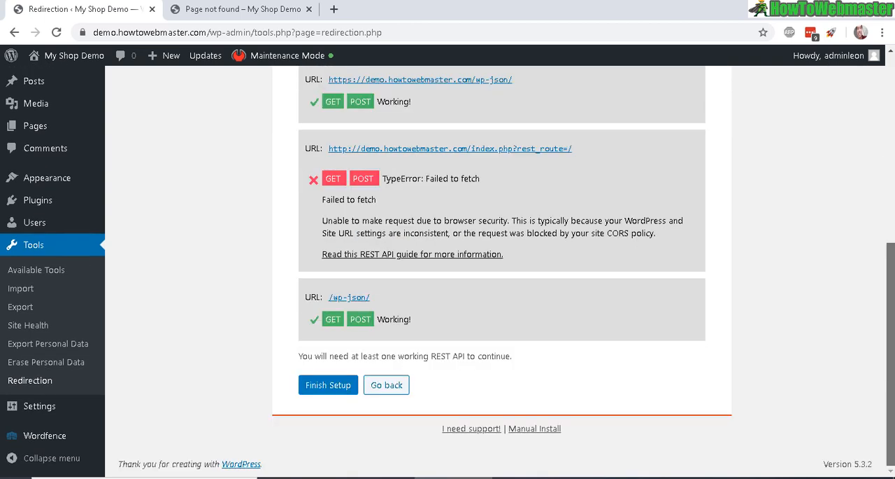
left_click(327, 386)
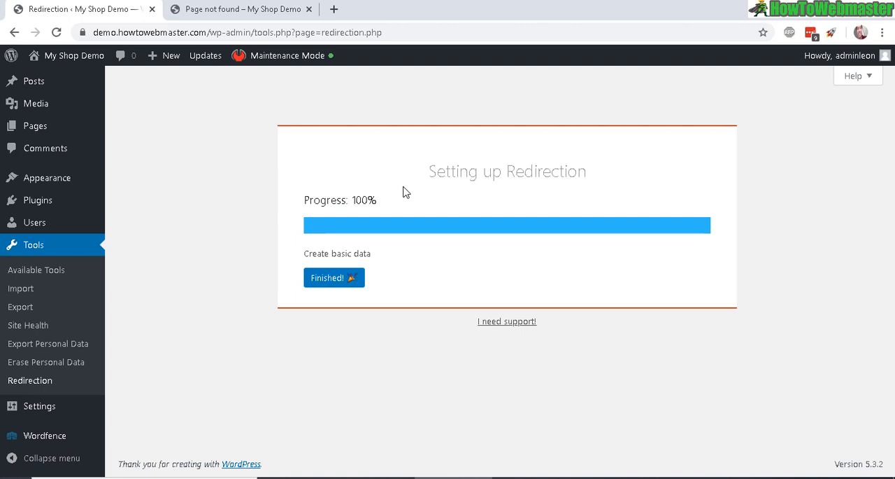
left_click(340, 279)
left_click(317, 311)
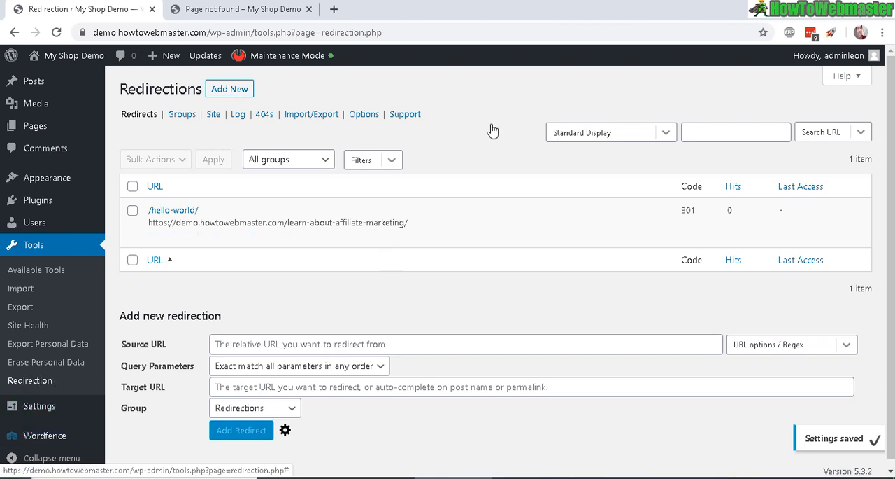
triple_click(412, 225)
key("ctrl+c")
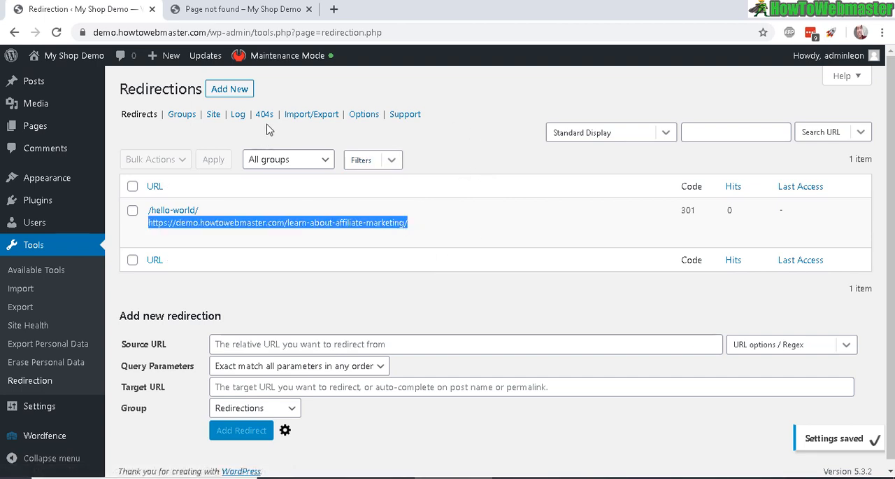
left_click(219, 95)
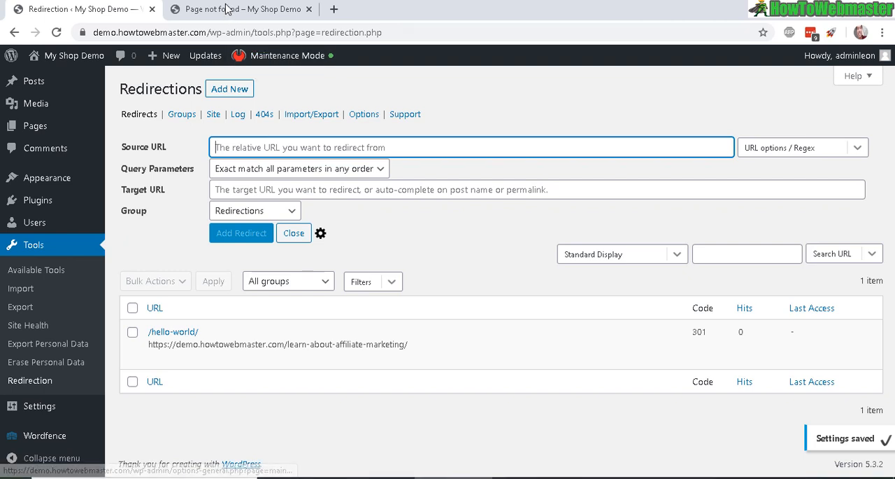
left_click(225, 9)
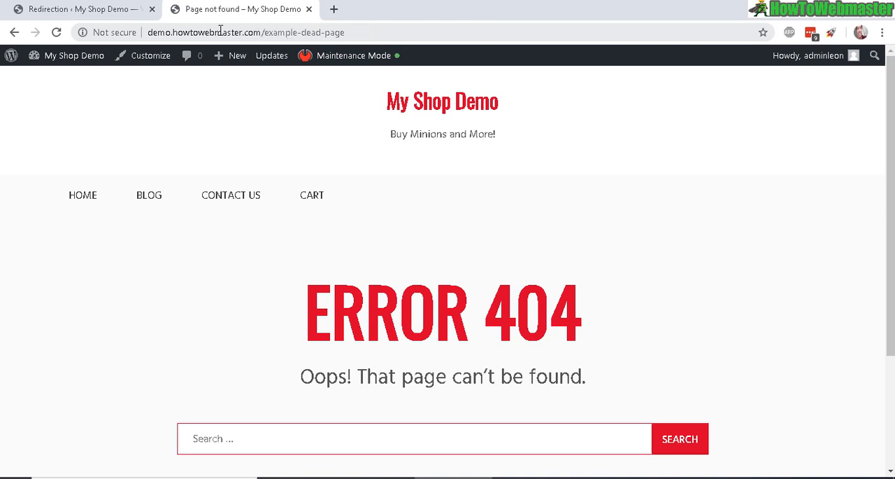
key("ctrl+shift+Tab")
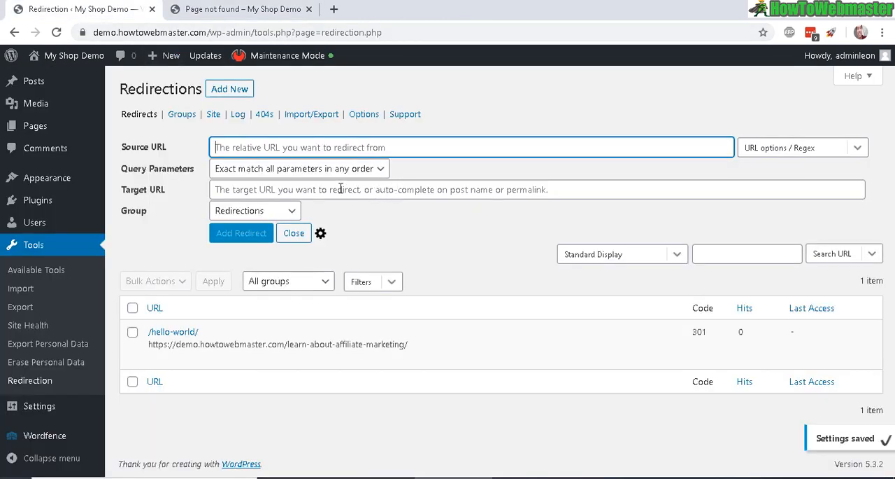
left_click(341, 189)
key("ctrl+v")
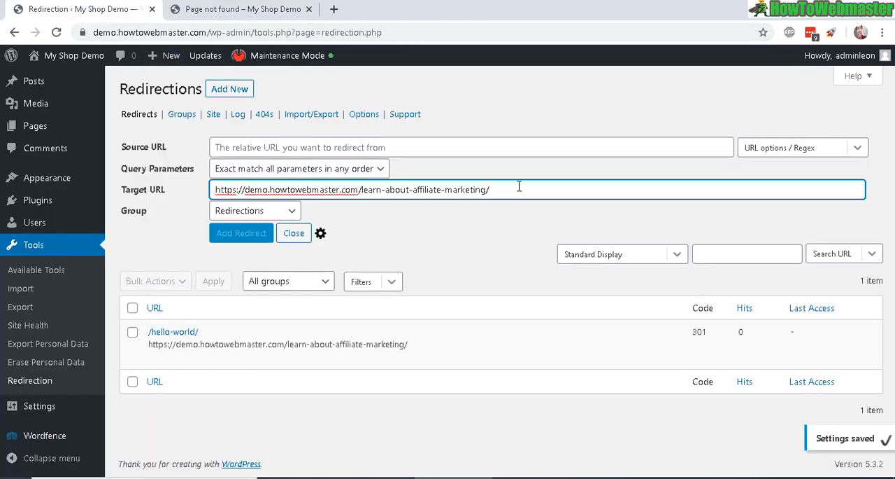
left_click_drag(519, 186, 168, 150)
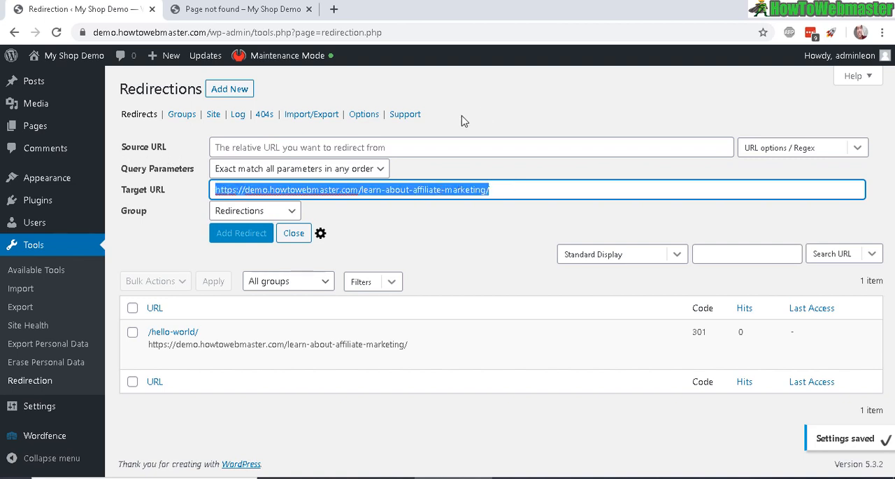
left_click(410, 148)
type("http://demo.howtowebmaster.com/example-dead-page")
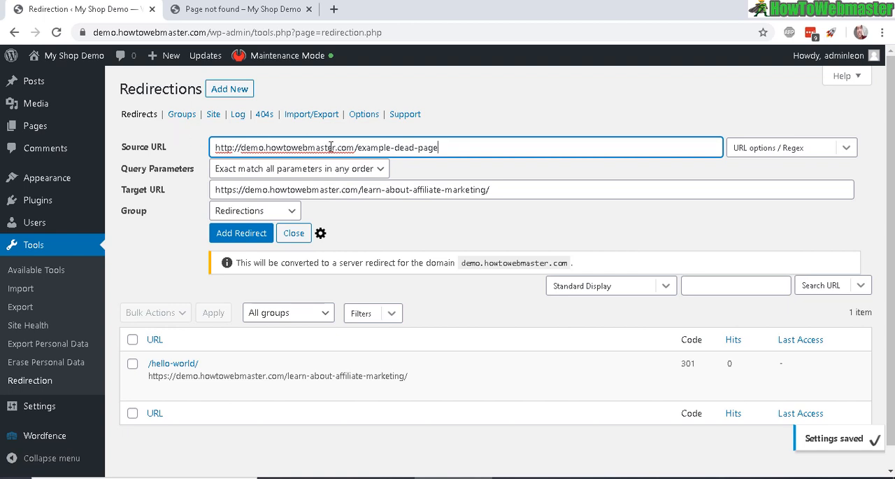
left_click(241, 8)
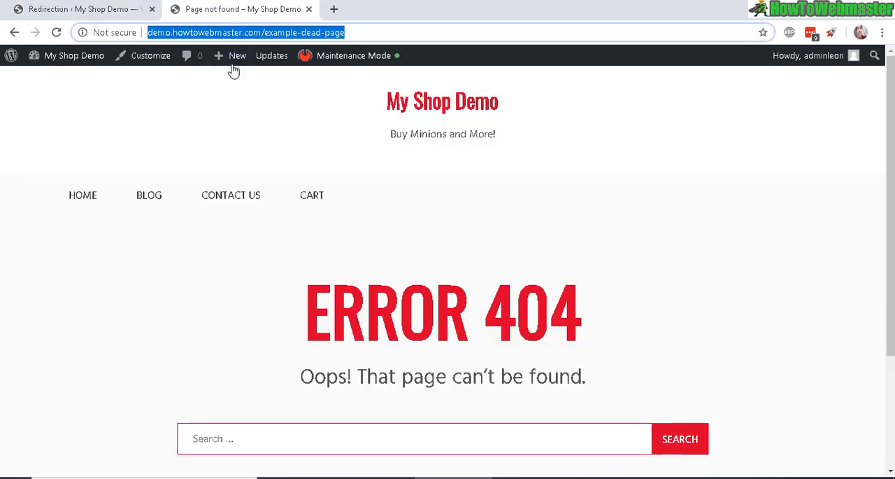
left_click(87, 8)
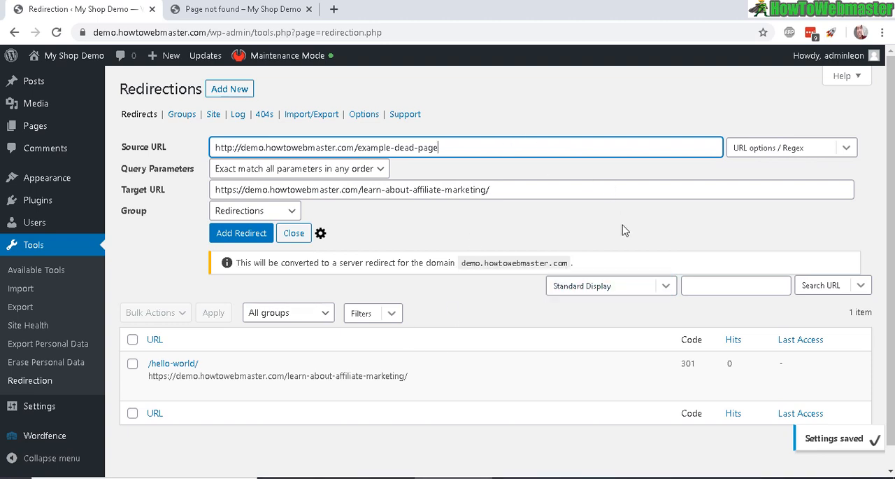
triple_click(379, 184)
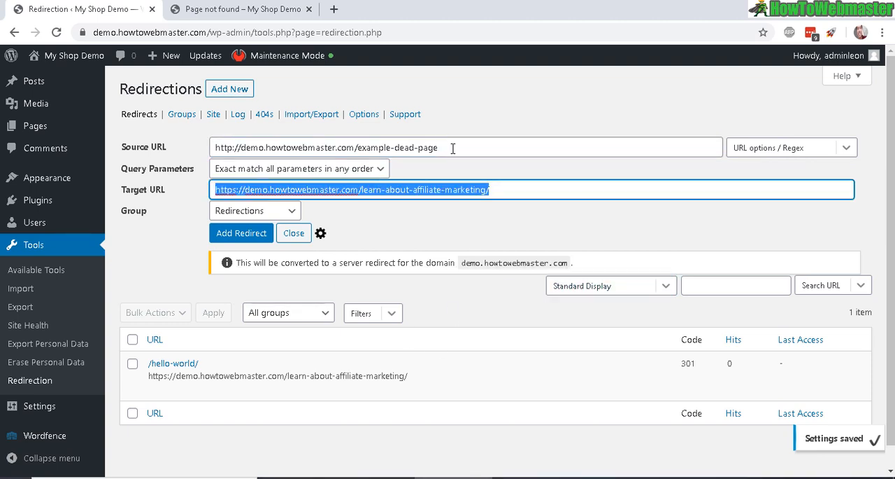
Check the source and target URLs of the new redirection and add it to the redirects list
left_click_drag(452, 149, 128, 158)
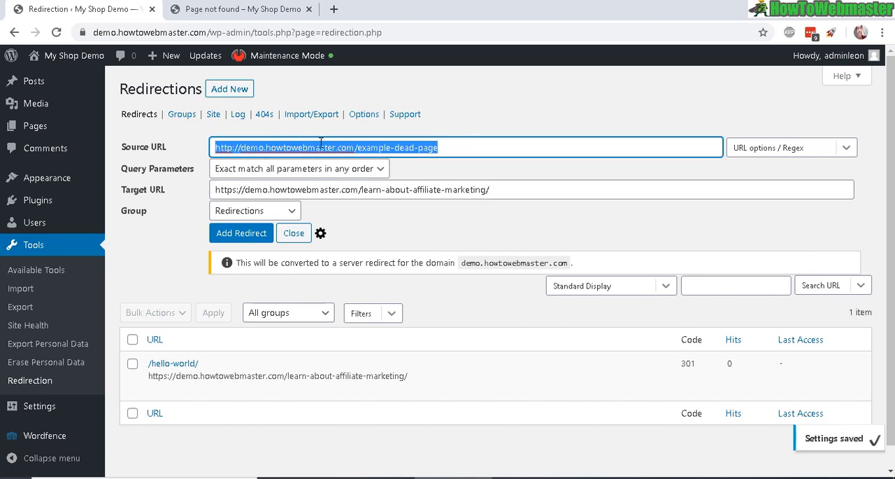
left_click(219, 187)
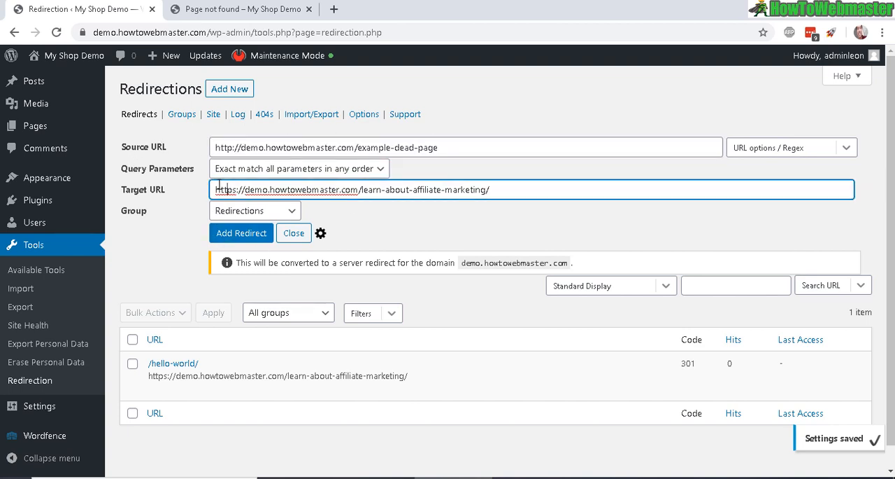
left_click_drag(227, 187, 572, 180)
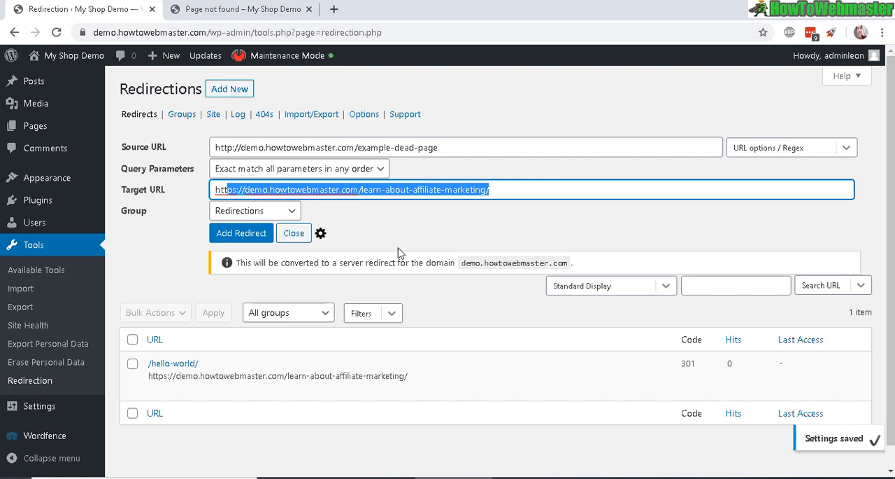
left_click(243, 235)
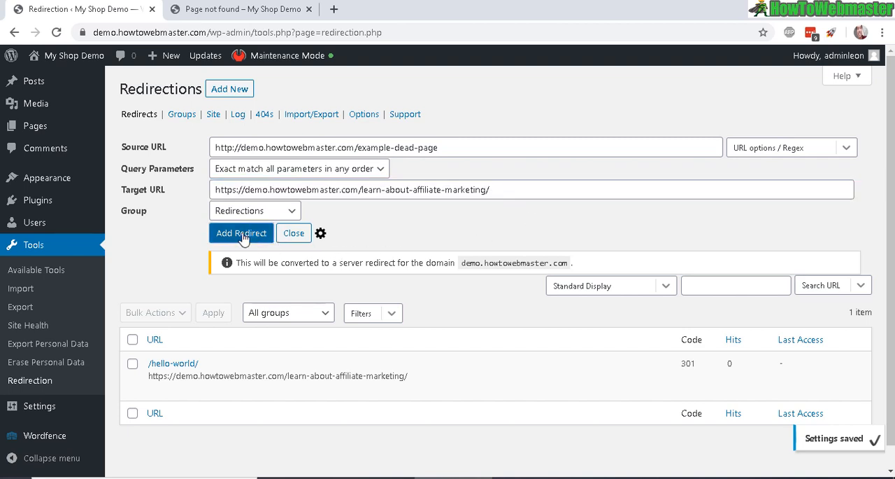
Reload demo.howtowebmaster.com/example-dead-page to test the new redirect and look over the page it leads to
left_click(226, 10)
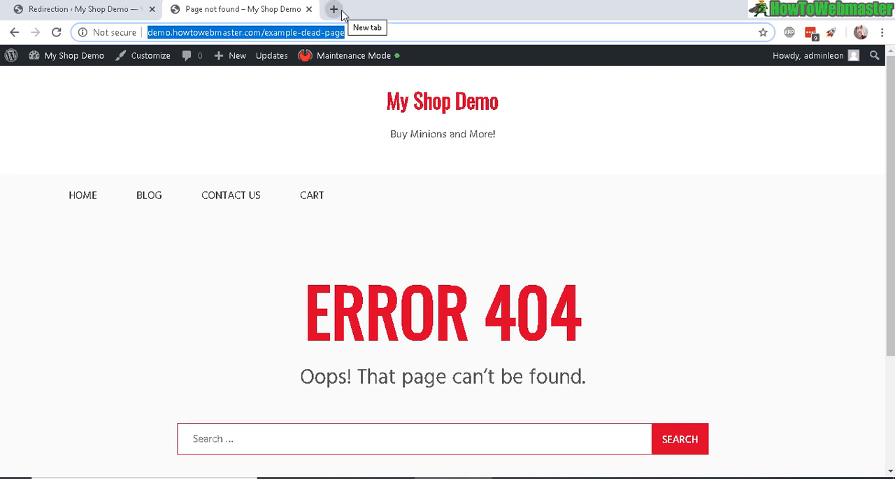
key("Return")
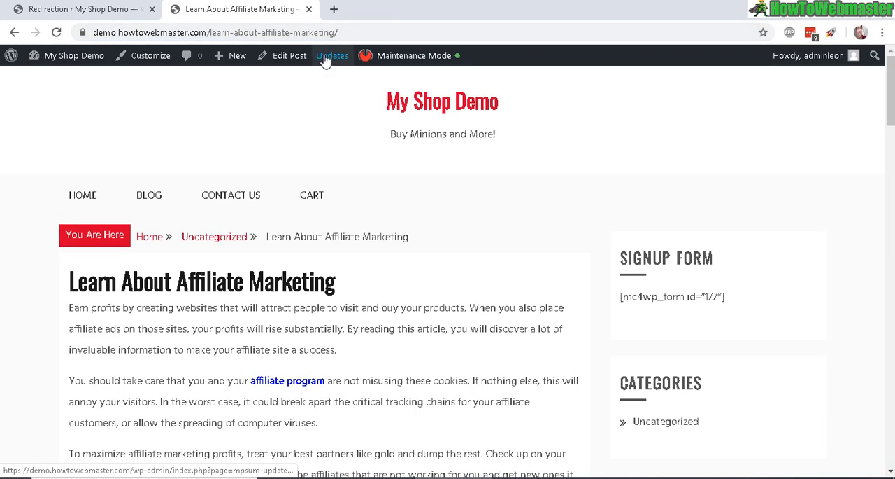
left_click_drag(888, 102, 885, 35)
View the Redirection plugin's log of 404 errors, glancing back at the redirected shop page in between
left_click(67, 11)
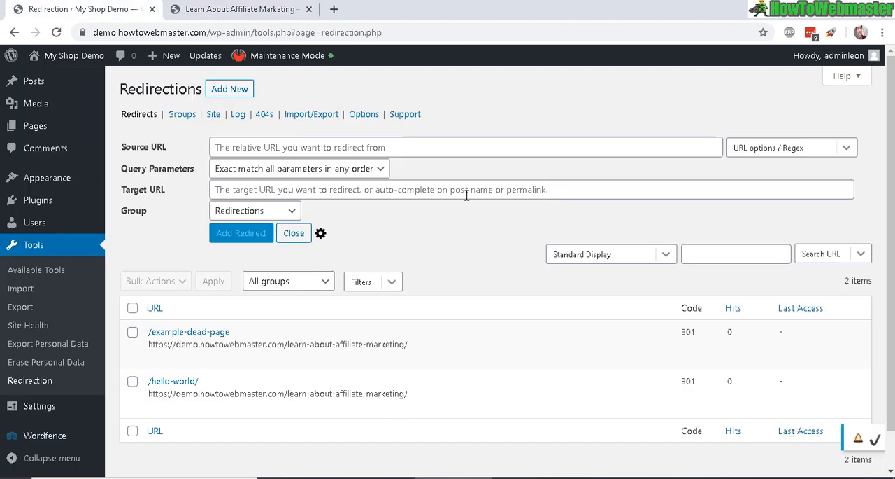
left_click(264, 116)
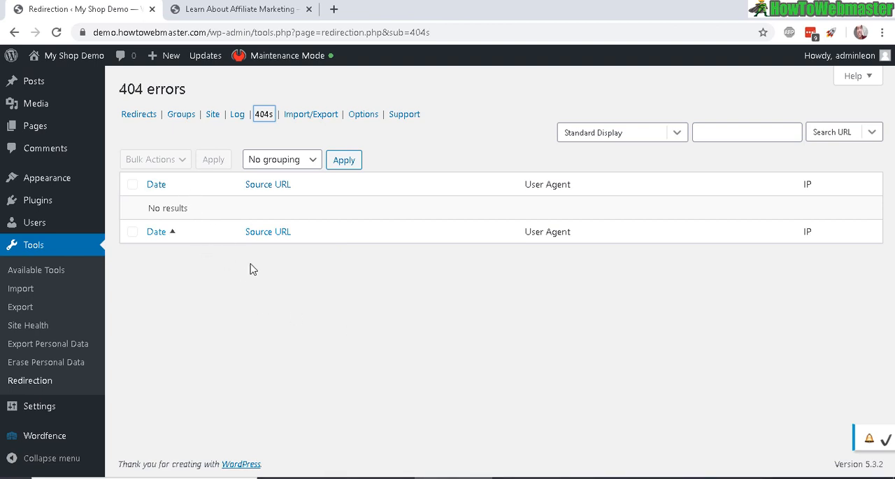
left_click(234, 9)
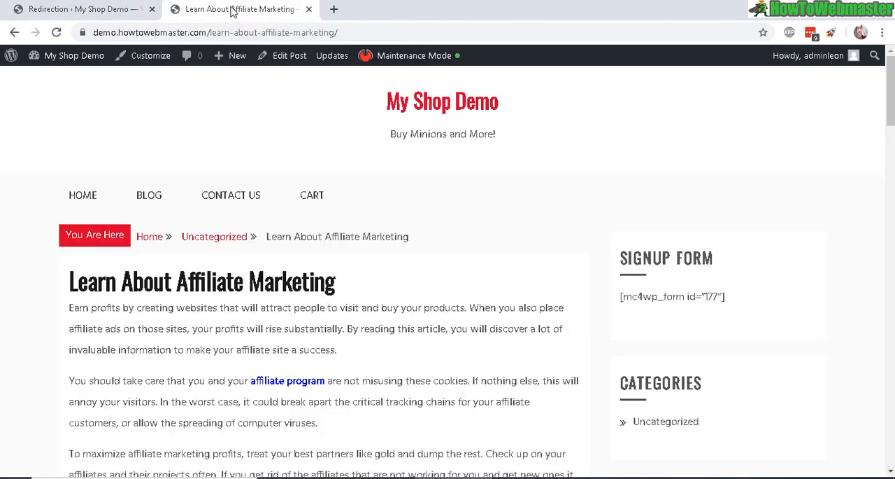
left_click(82, 8)
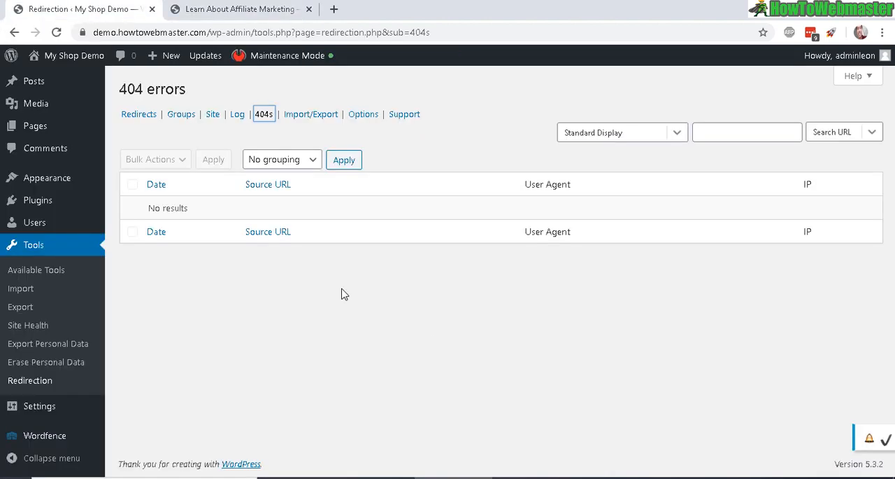